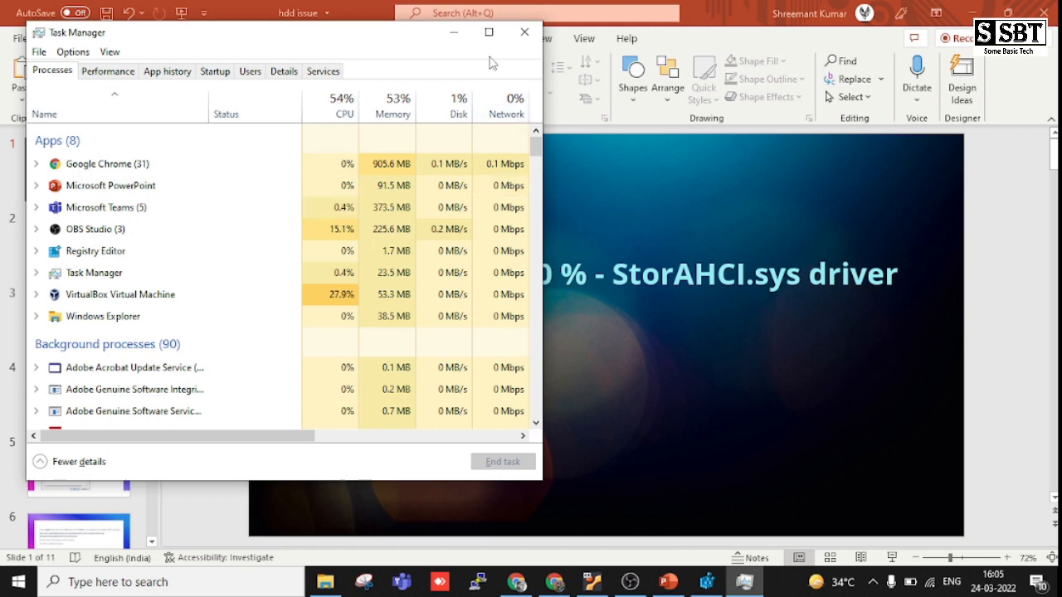
Minimize Task Manager and open Device Manager from the Windows search.
click(454, 32)
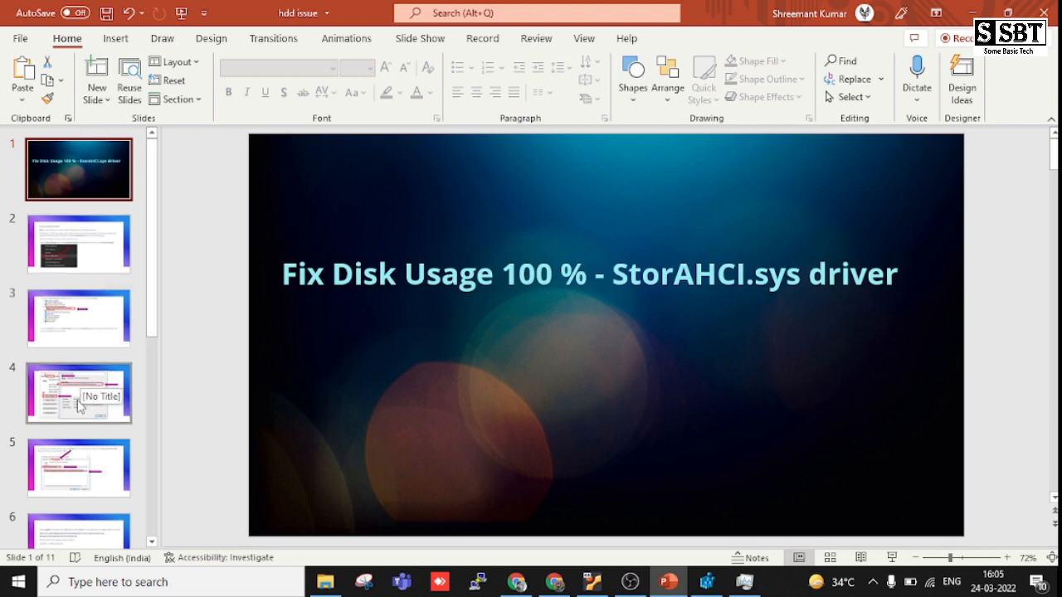
scroll(80, 405, down, 2)
scroll(80, 405, up, 2)
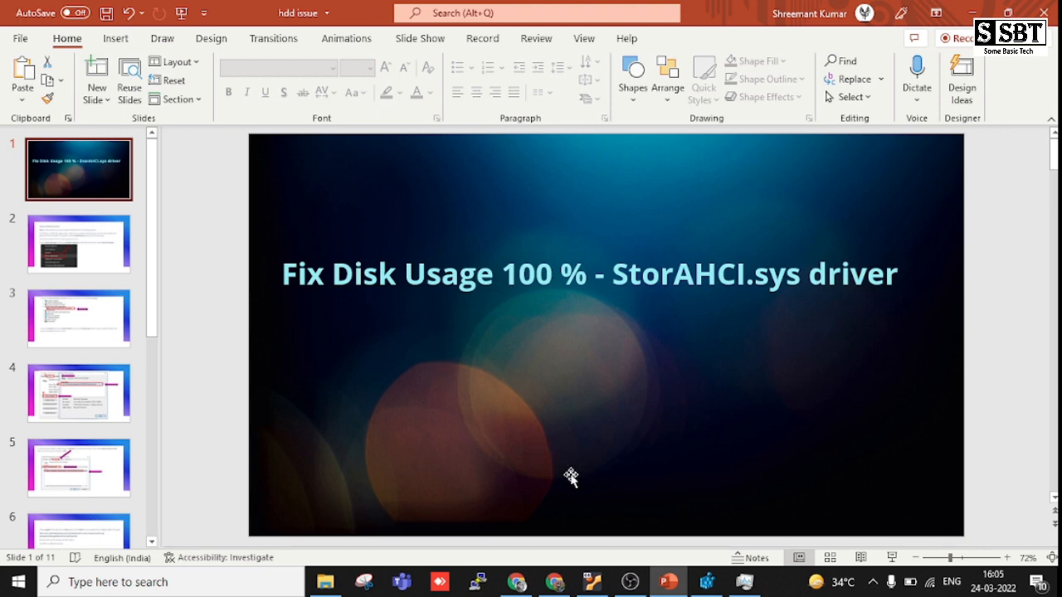
key(super)
text(device)
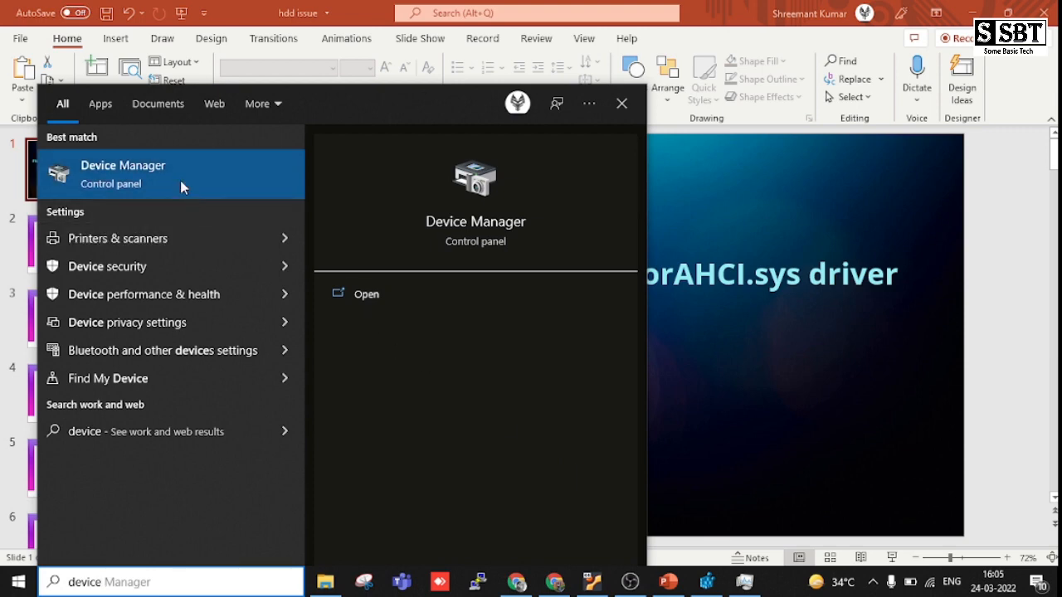
click(122, 173)
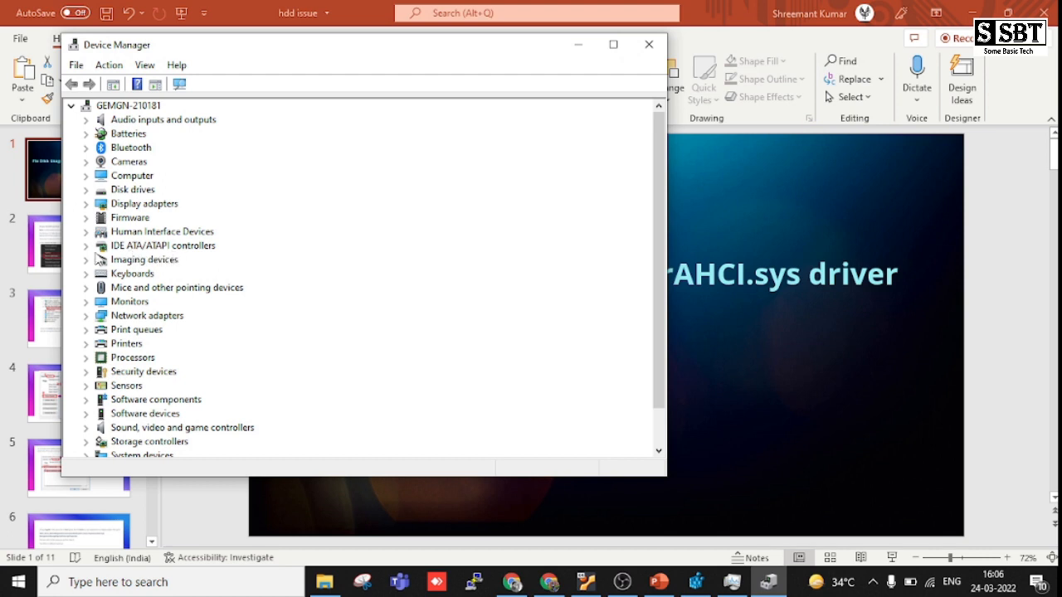
Expand IDE ATA/ATAPI controllers and open the properties of the Standard SATA AHCI Controller.
click(85, 245)
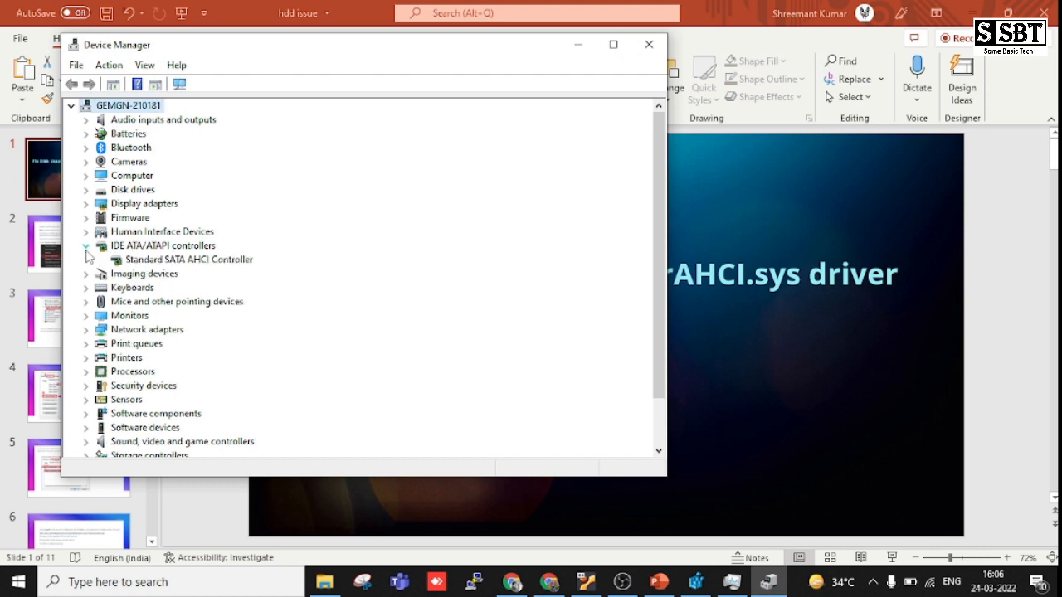
click(150, 262)
right_click(151, 262)
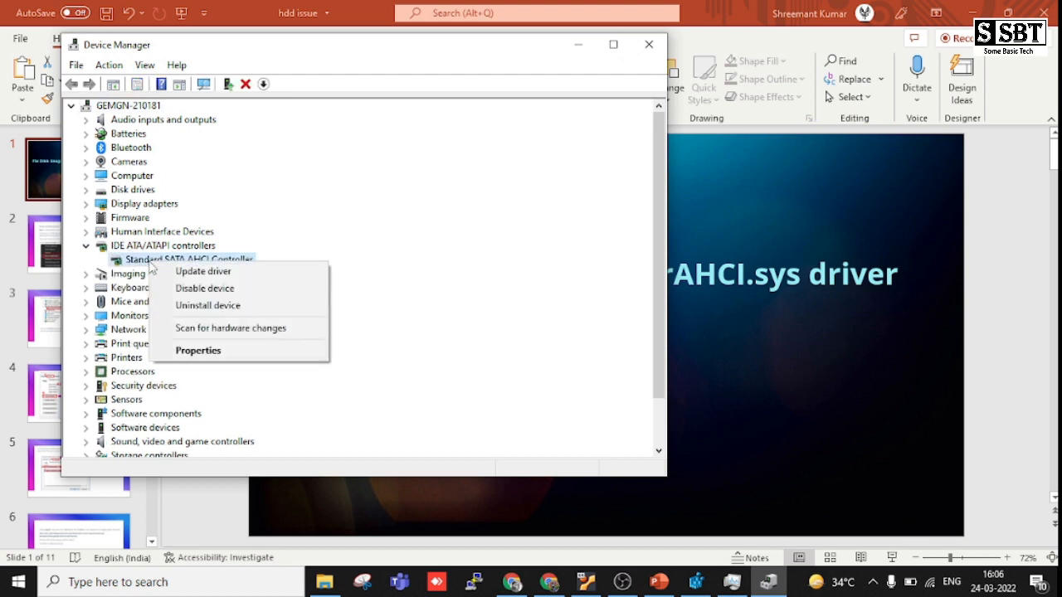
click(230, 352)
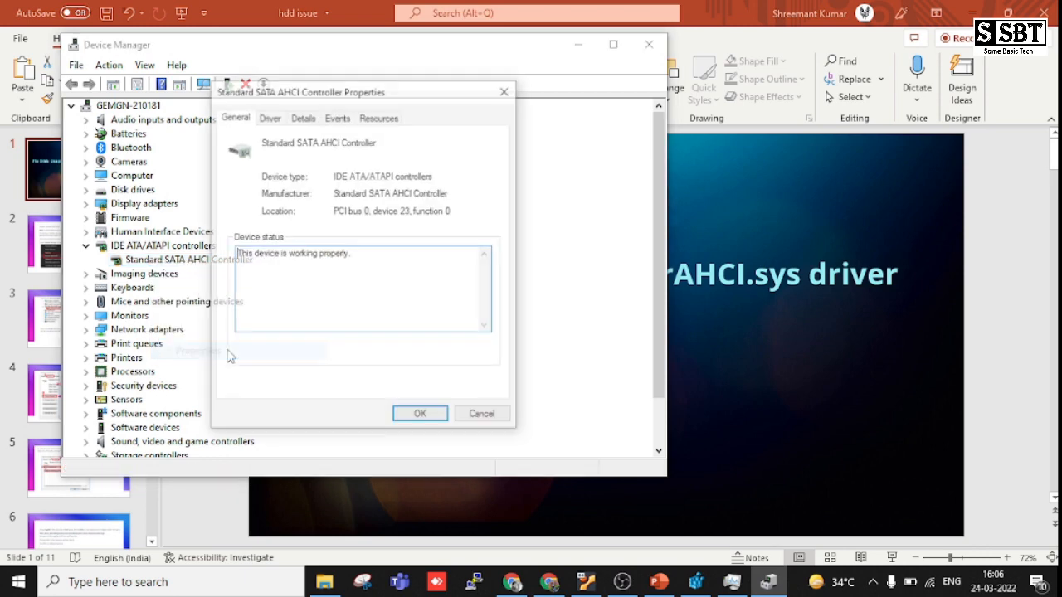
Show the controller's Device instance path among its detail properties and view the value through to its end.
click(303, 118)
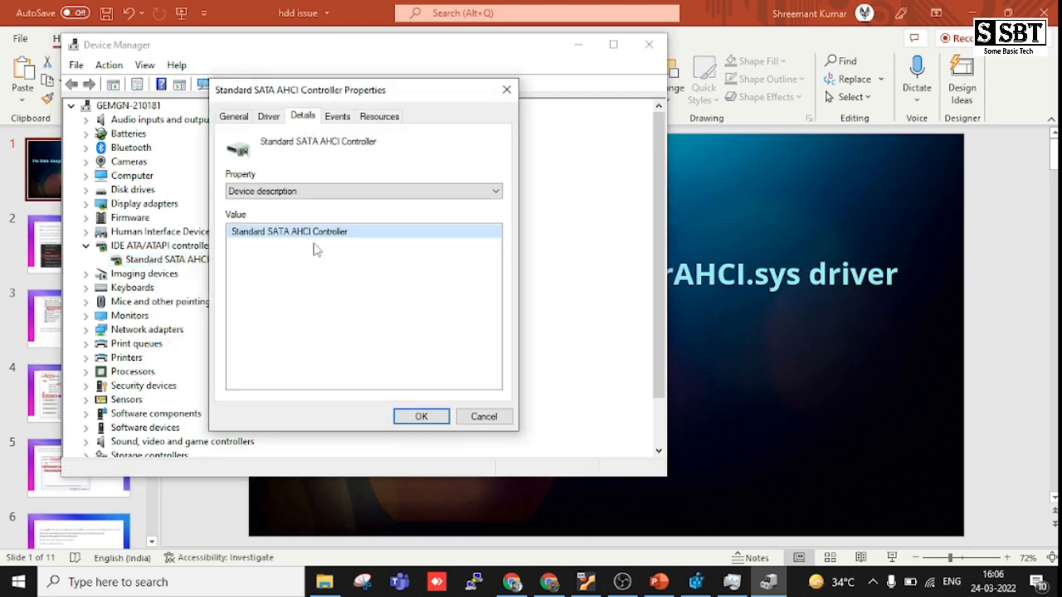
click(316, 192)
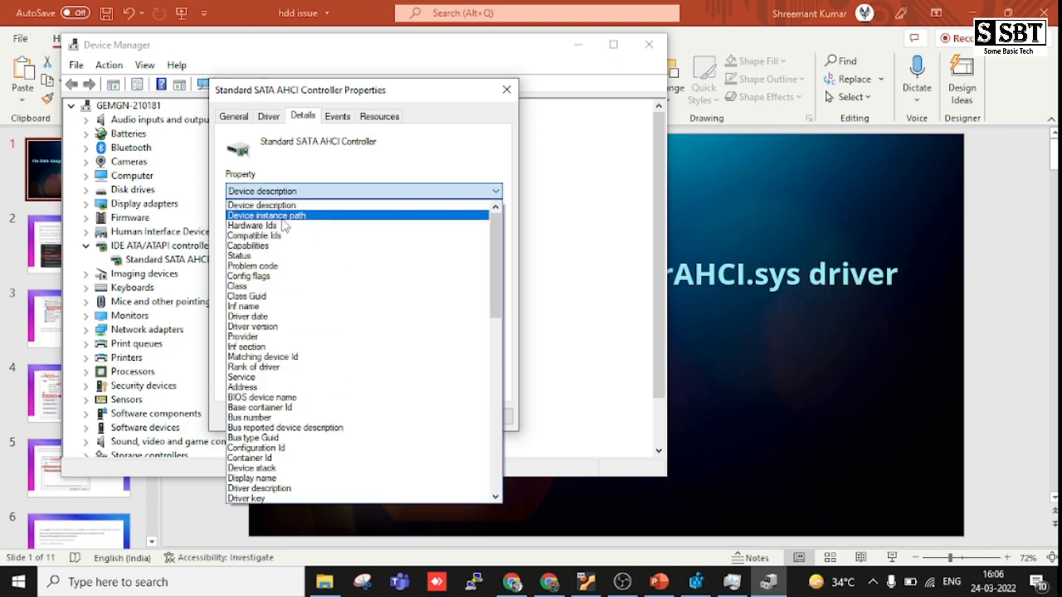
click(289, 215)
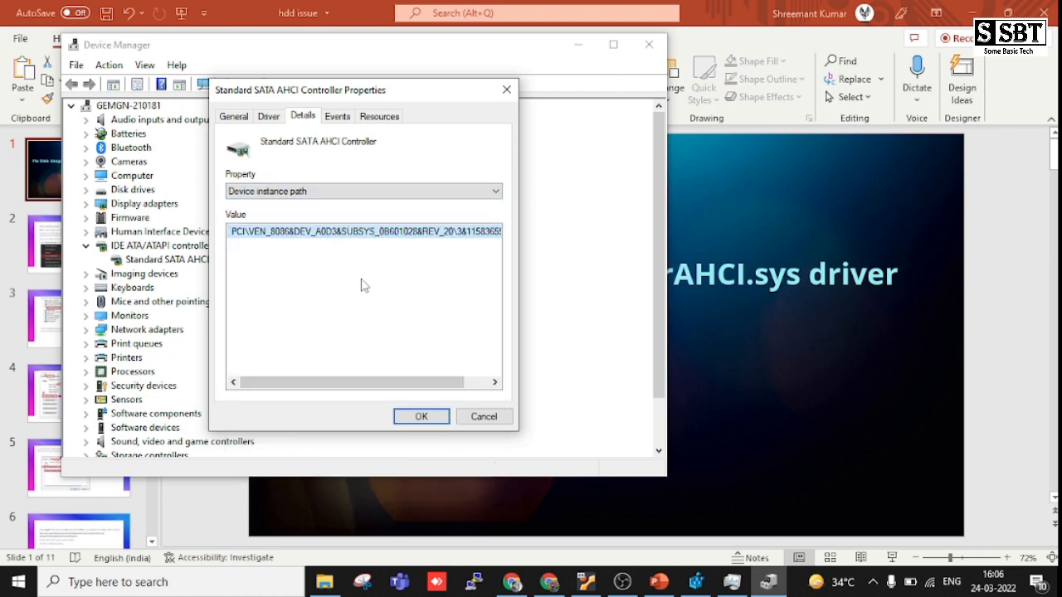
drag(403, 382, 428, 383)
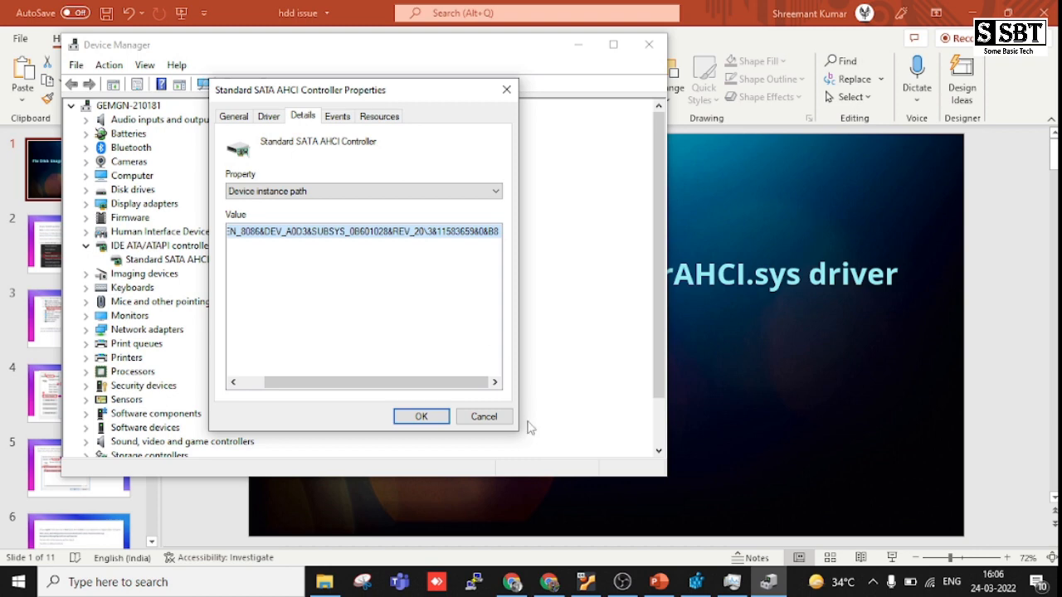
Switch to the hdd issue presentation in PowerPoint and read slides 2 to 6 on fixing the StorAHCI.sys driver.
mouse_move(698, 585)
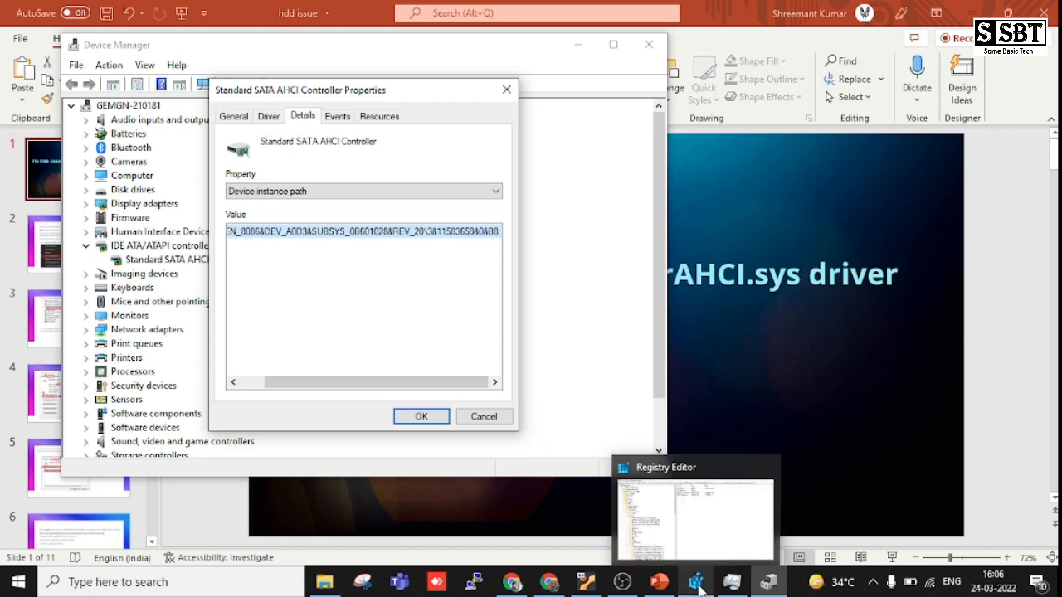
click(699, 585)
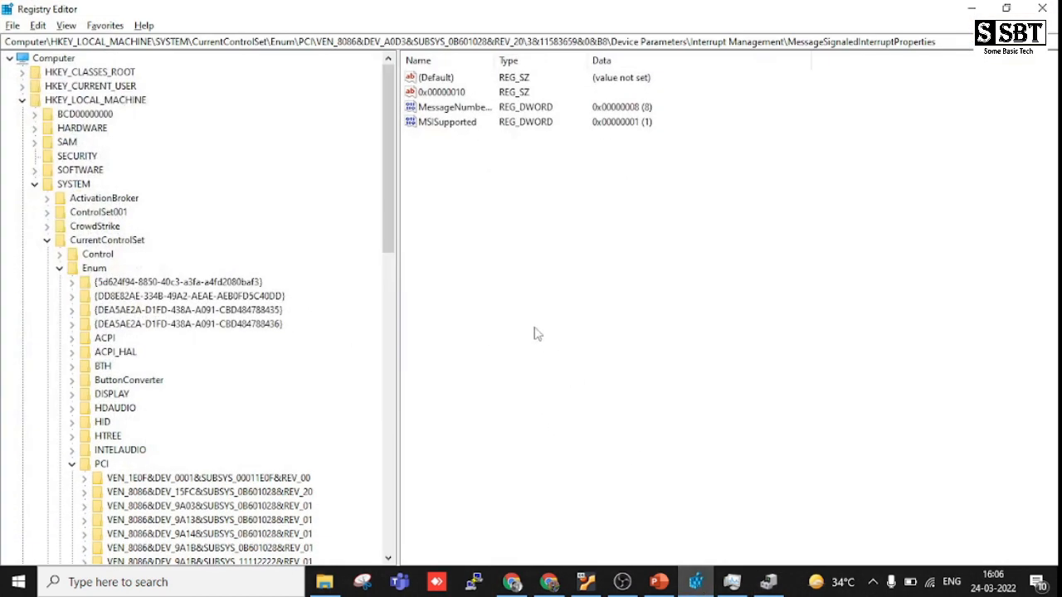
click(659, 584)
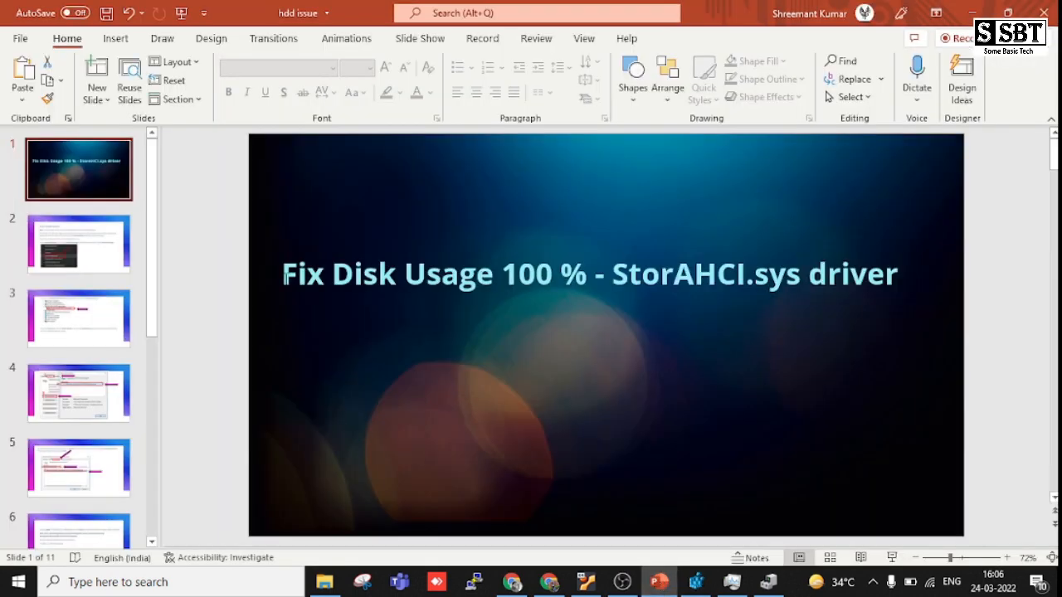
click(97, 263)
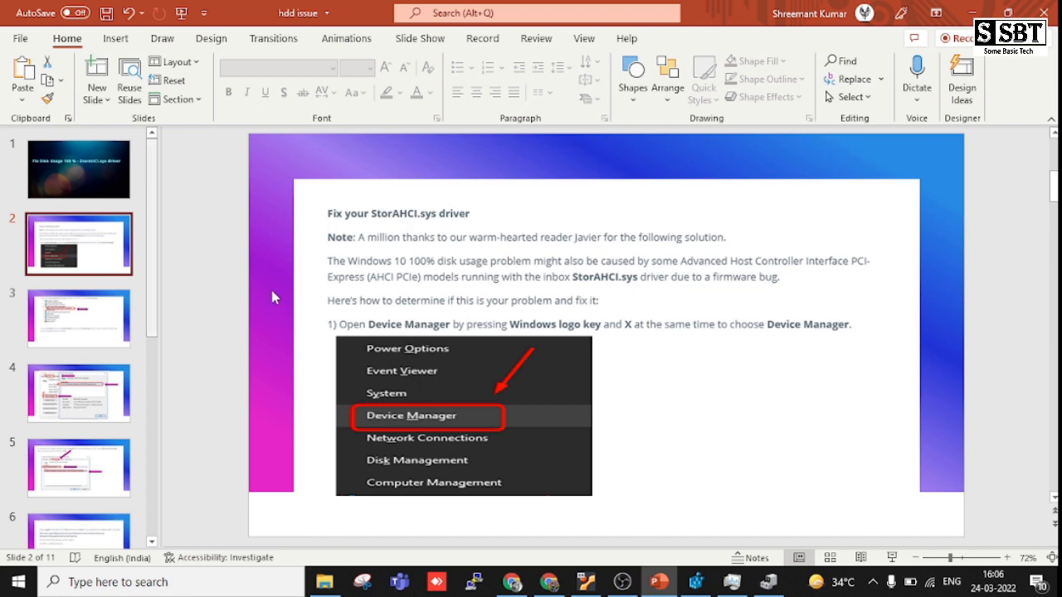
scroll(274, 426, down, 1)
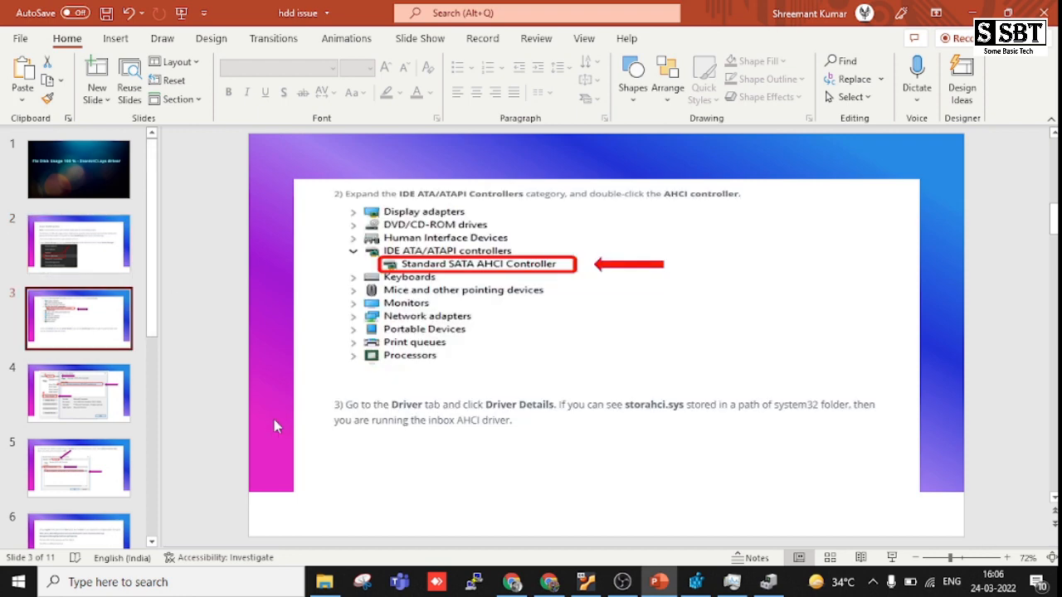
scroll(440, 335, down, 1)
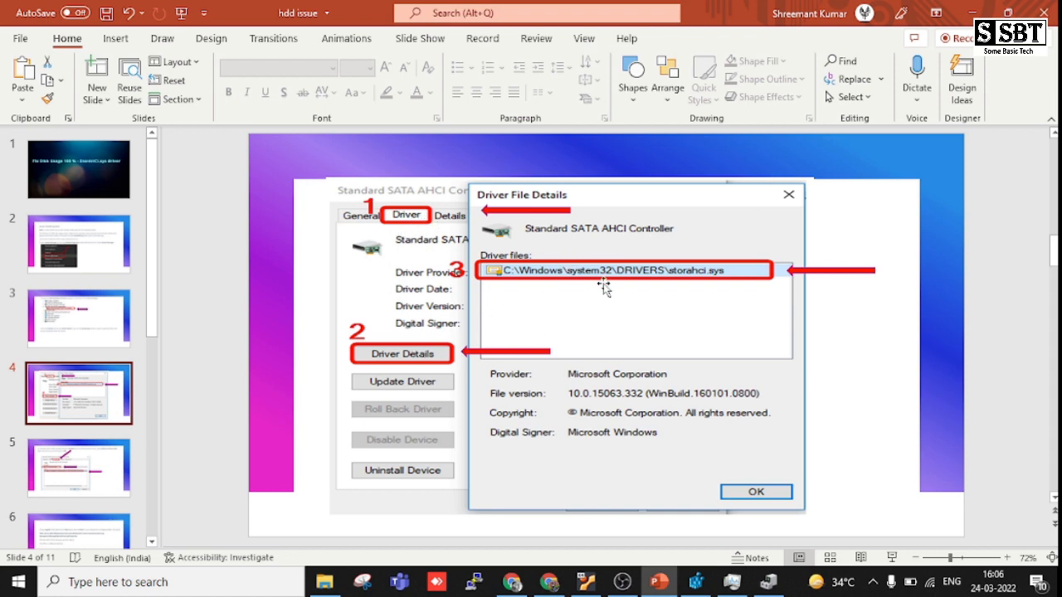
scroll(546, 348, down, 1)
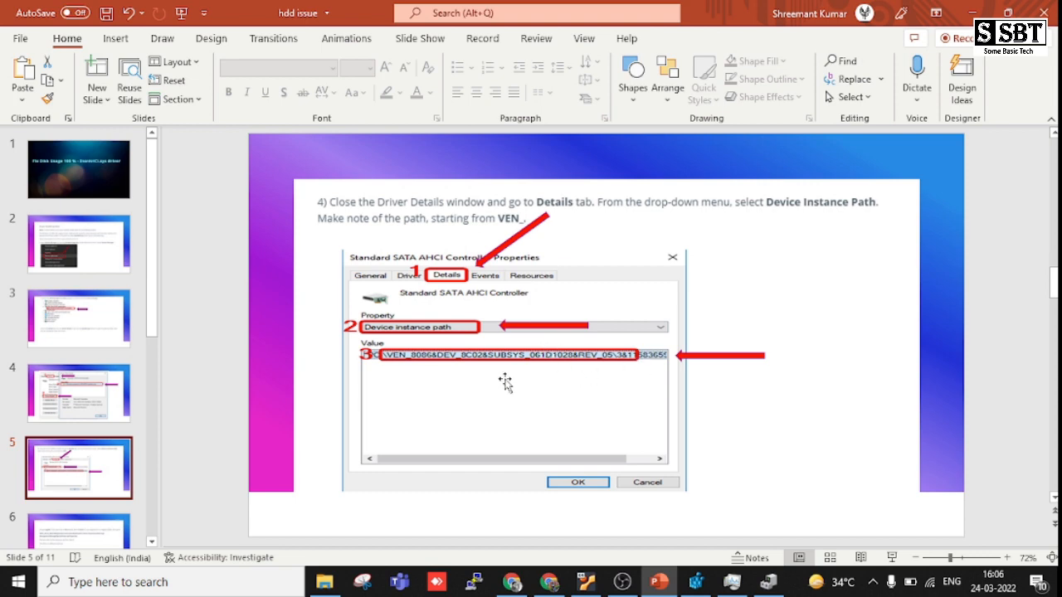
scroll(504, 382, down, 1)
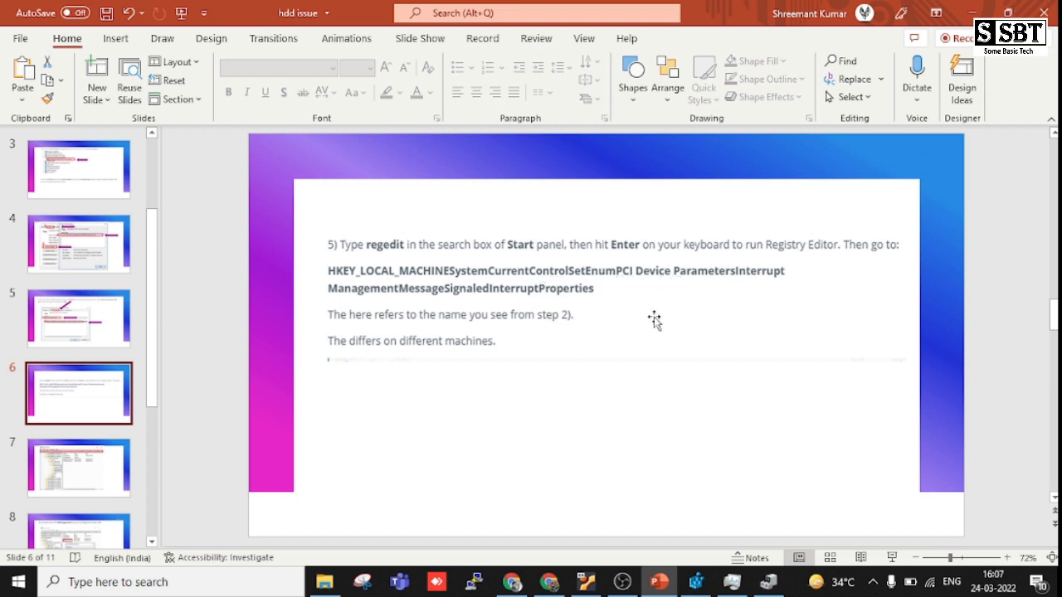
Close the open Registry Editor window and relaunch it from the Run dialog with regedit.
click(697, 583)
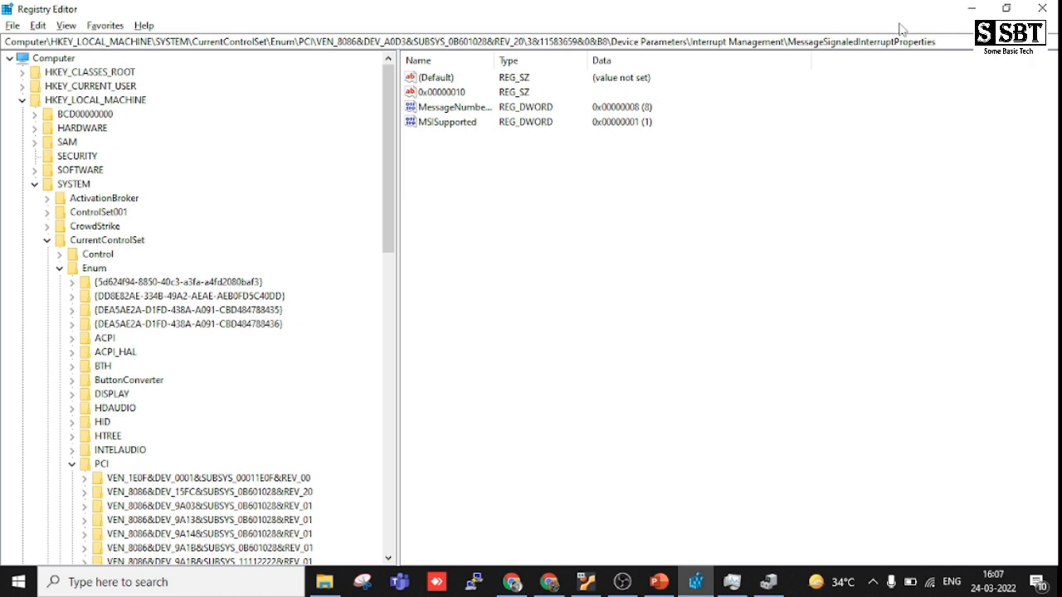
click(1042, 8)
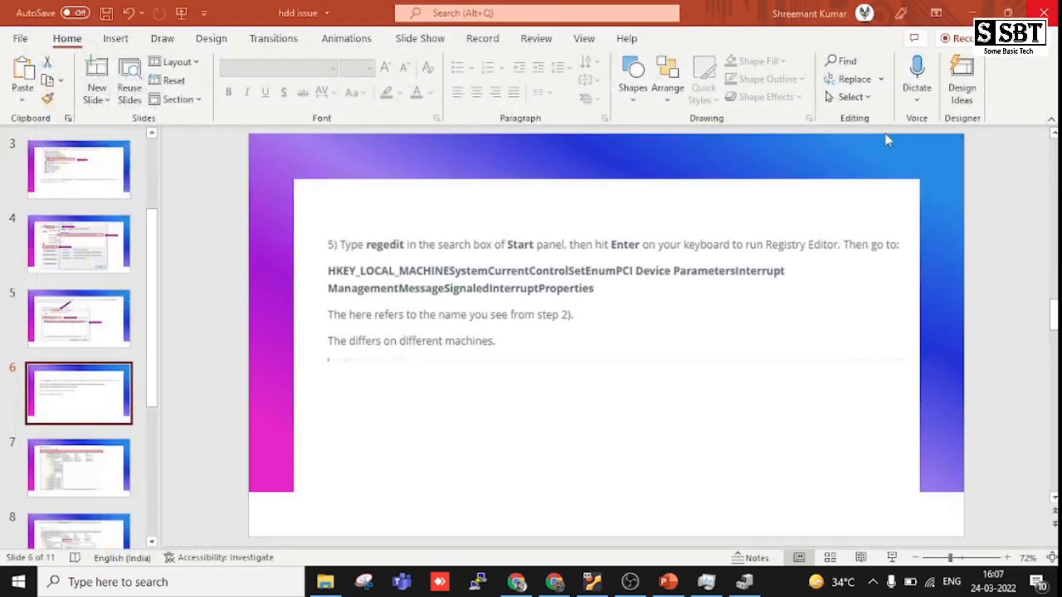
key(super+r)
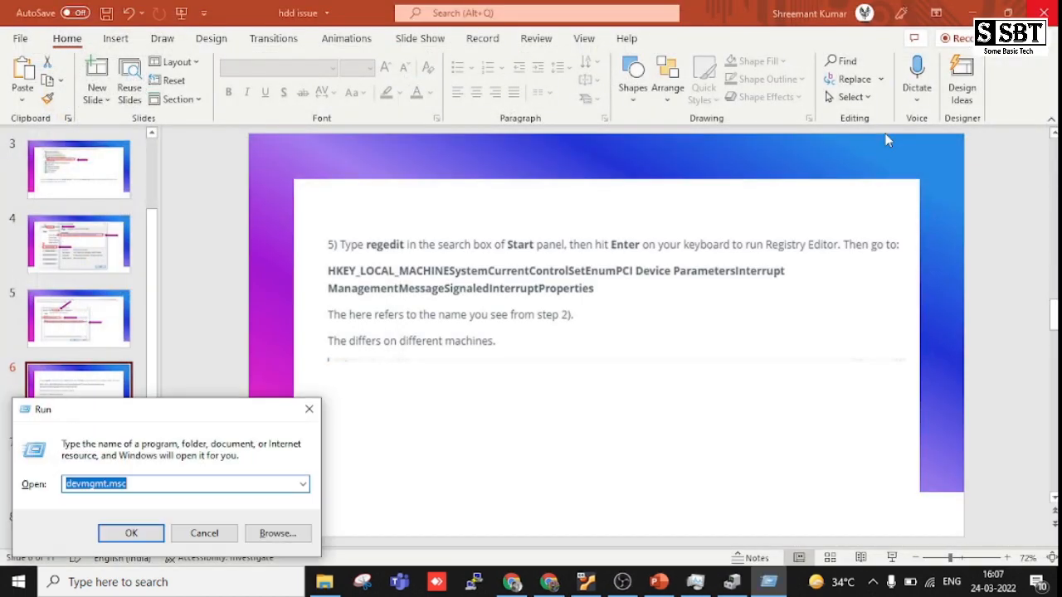
text(reg)
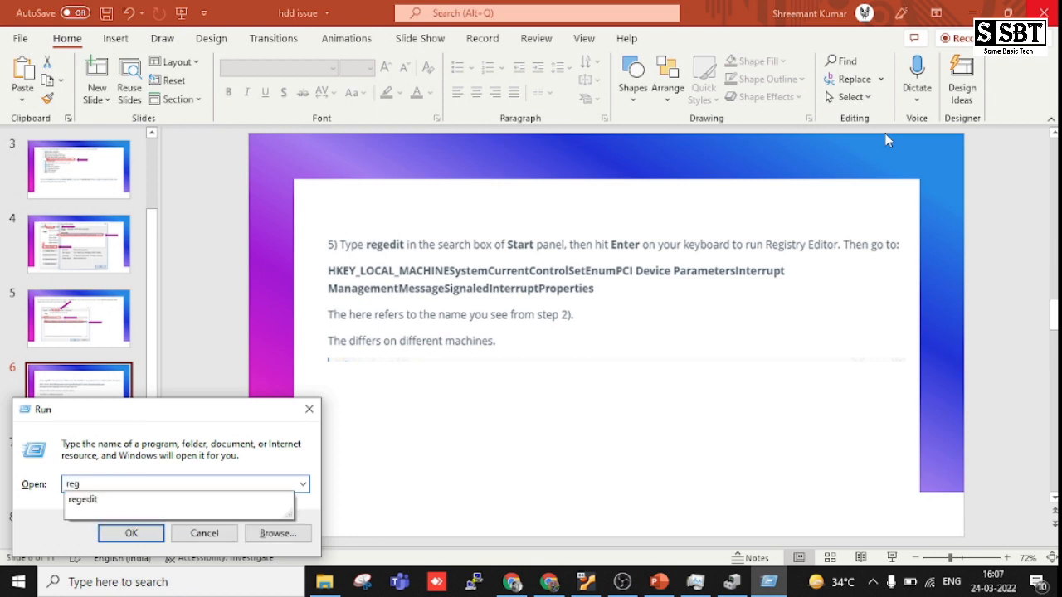
key(Down)
key(Return)
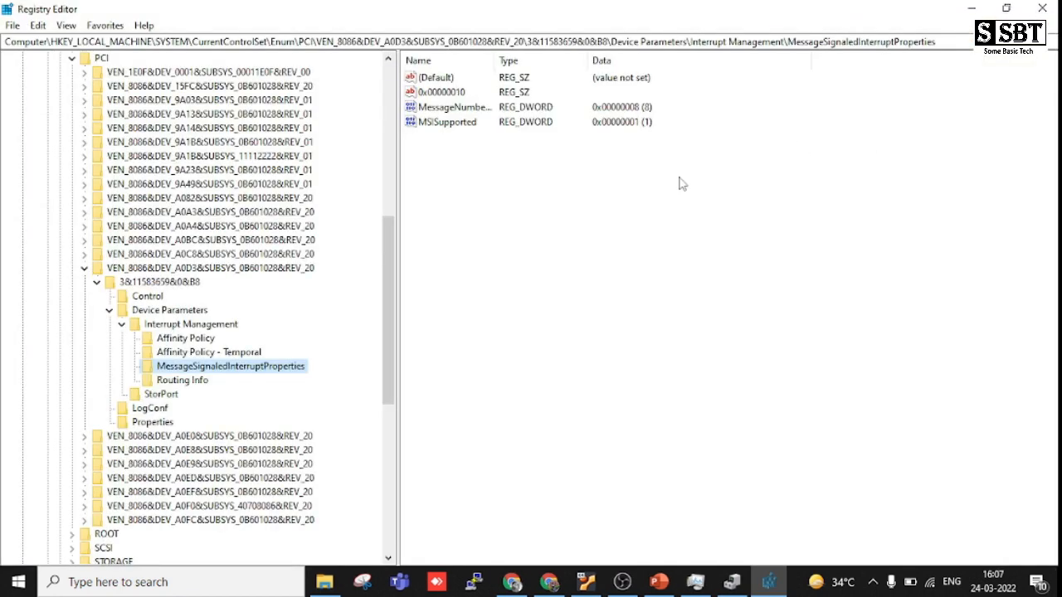
Browse HKEY_LOCAL_MACHINE\SYSTEM\CurrentControlSet\Enum\PCI to the VEN_8086&DEV_A0D3&SUBSYS_0B601028&REV_20 key and examine its Interrupt Management subkeys.
scroll(203, 220, up, 10)
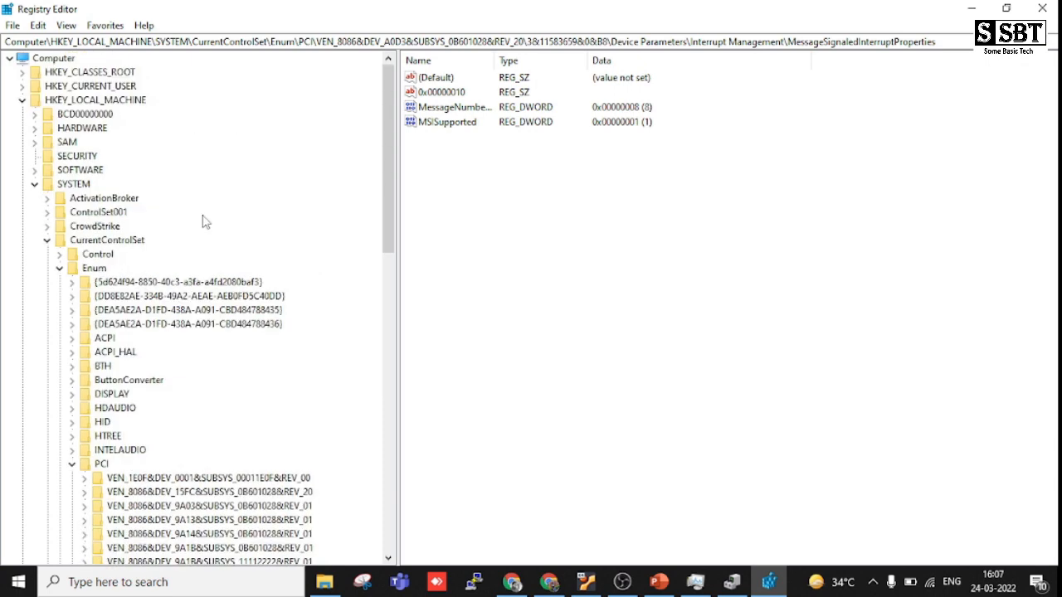
click(22, 101)
click(23, 100)
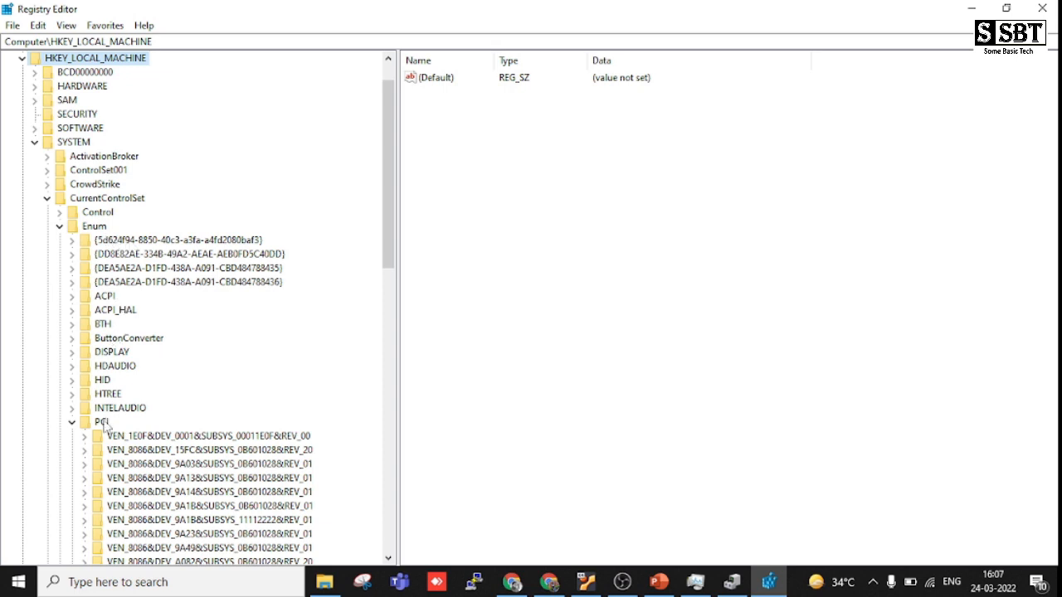
scroll(104, 425, down, 4)
scroll(106, 425, down, 3)
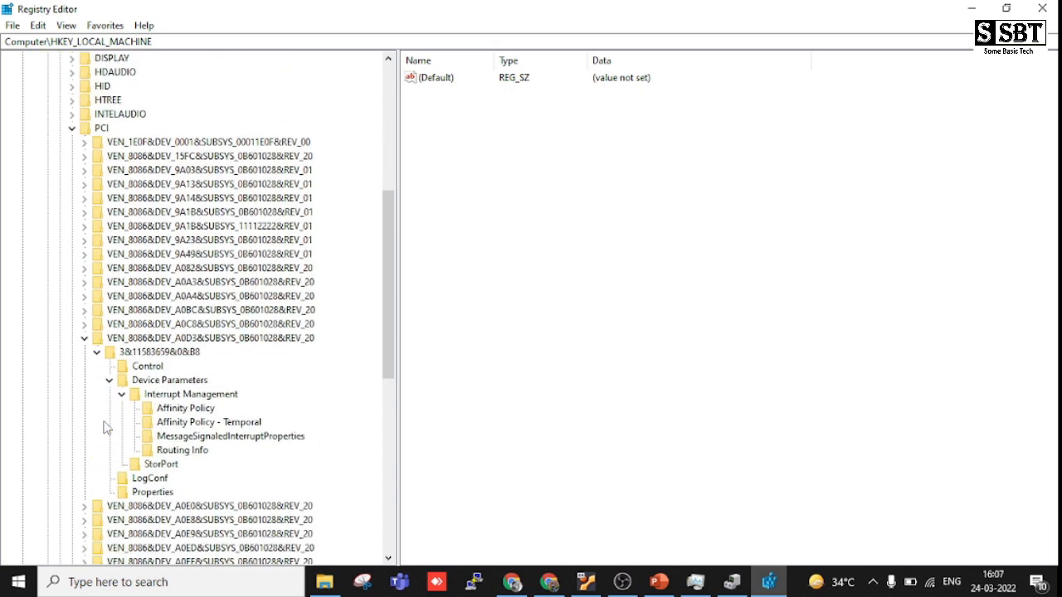
scroll(198, 334, down, 3)
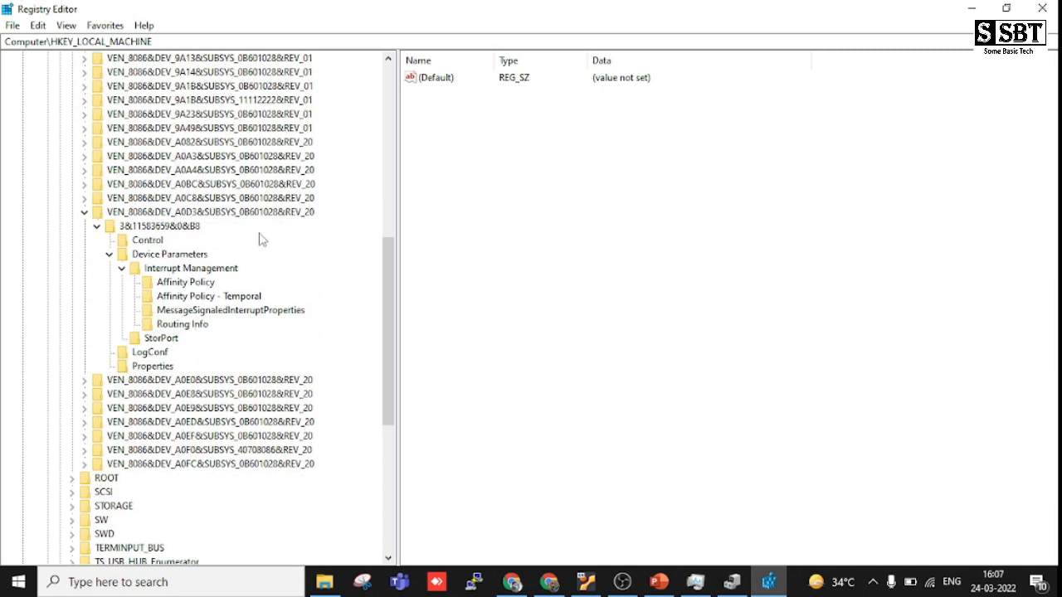
drag(391, 302, 395, 272)
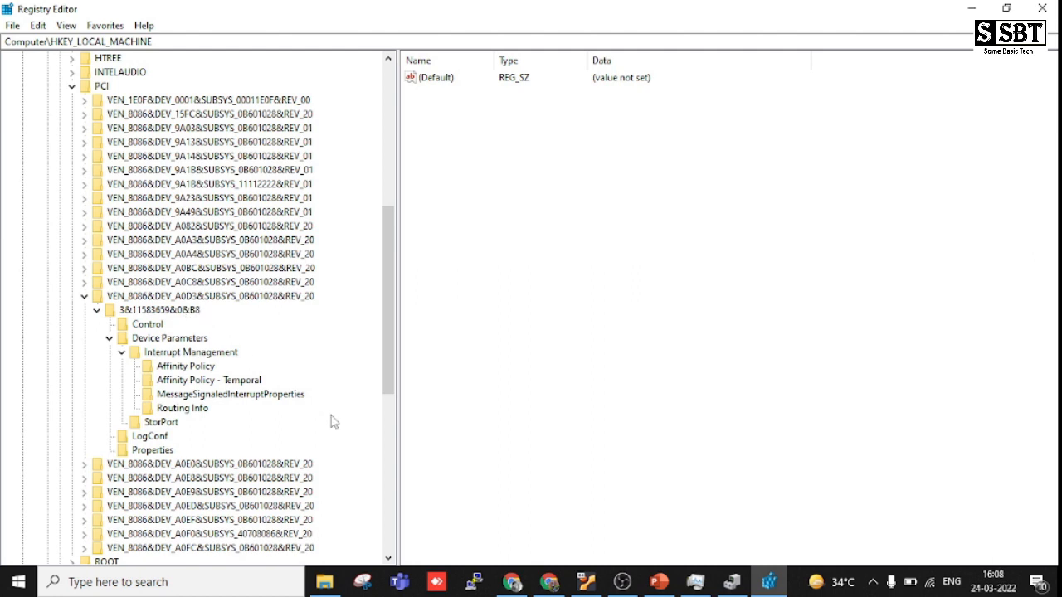
Close Task Manager and switch back to the Standard SATA AHCI Controller properties to check the device instance path.
mouse_move(717, 588)
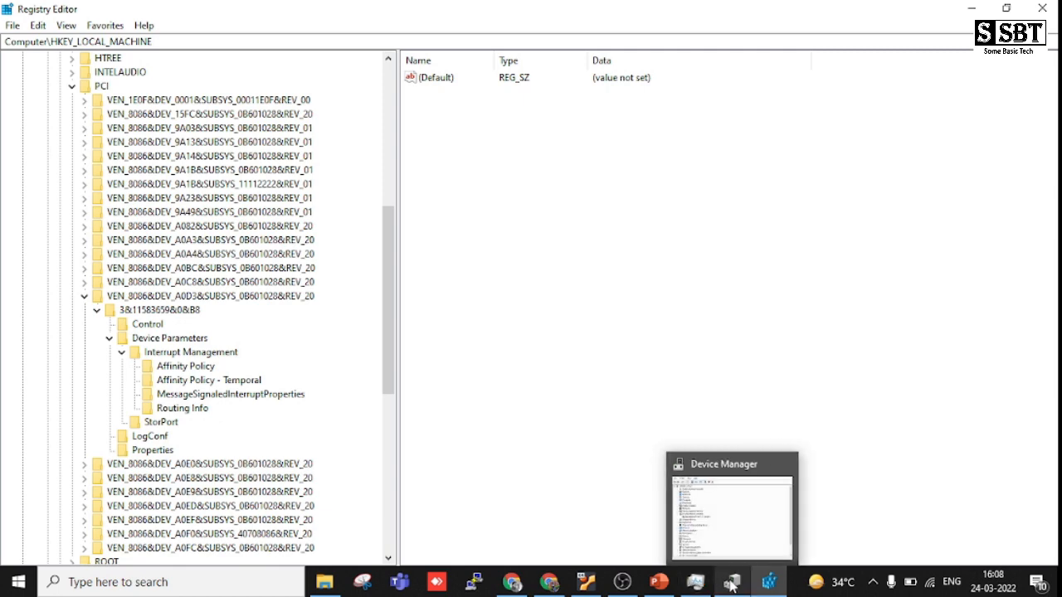
click(698, 585)
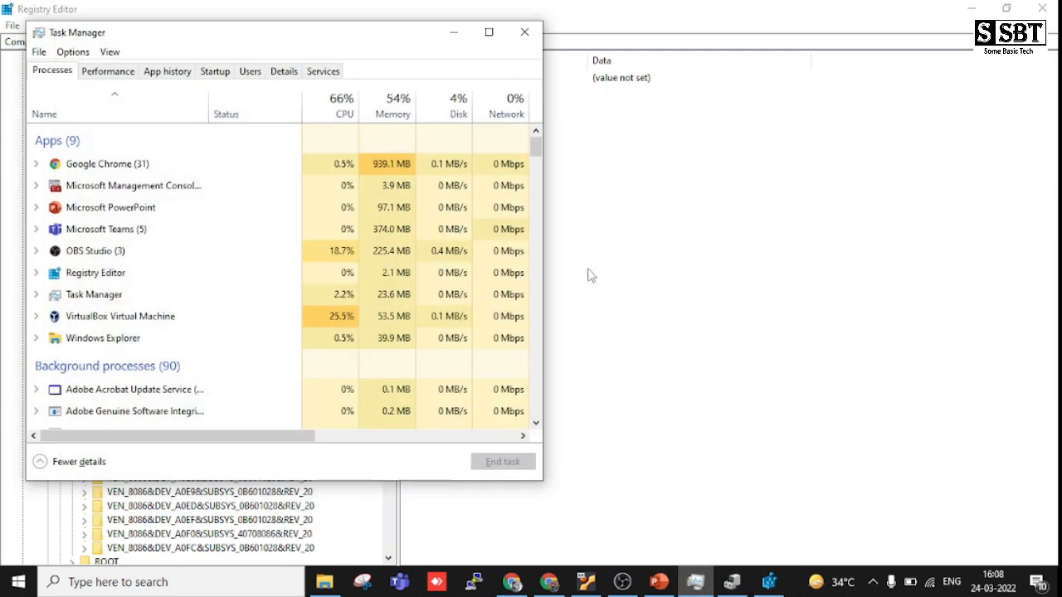
click(531, 46)
click(732, 581)
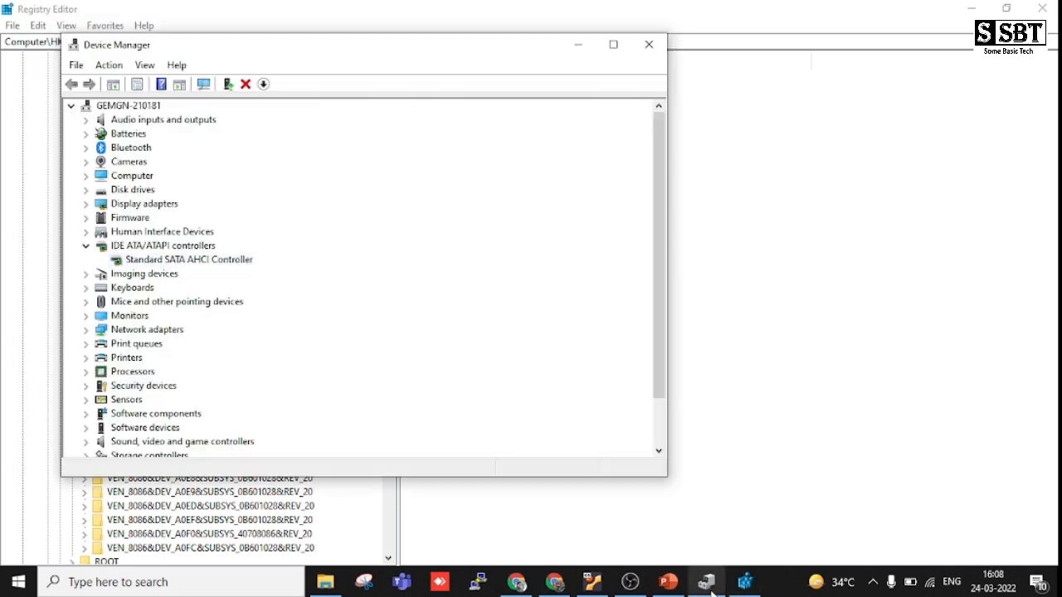
key(alt+Tab)
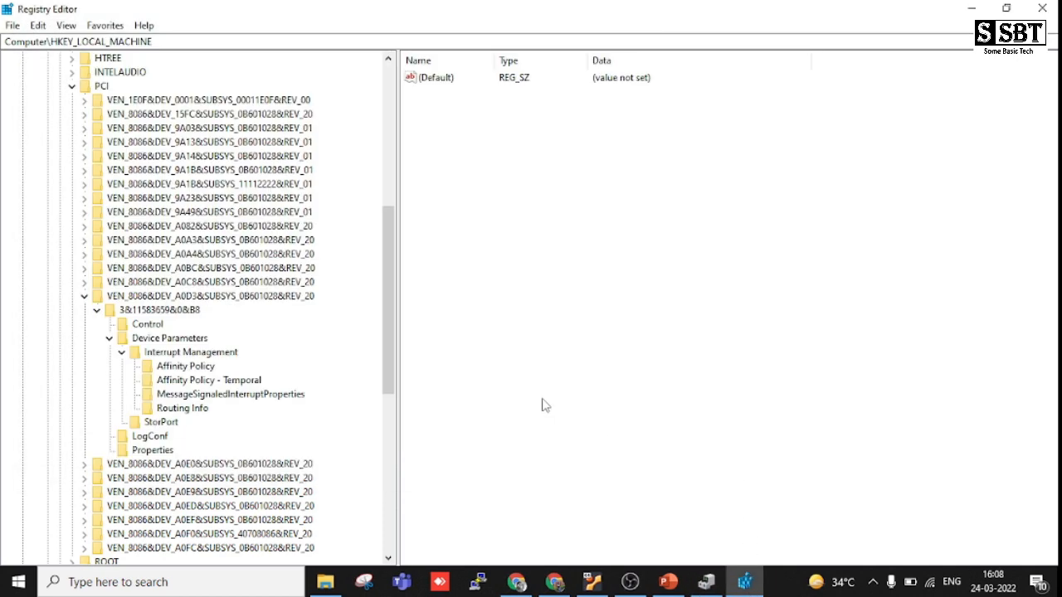
key(alt+Tab)
key(alt+Tab)
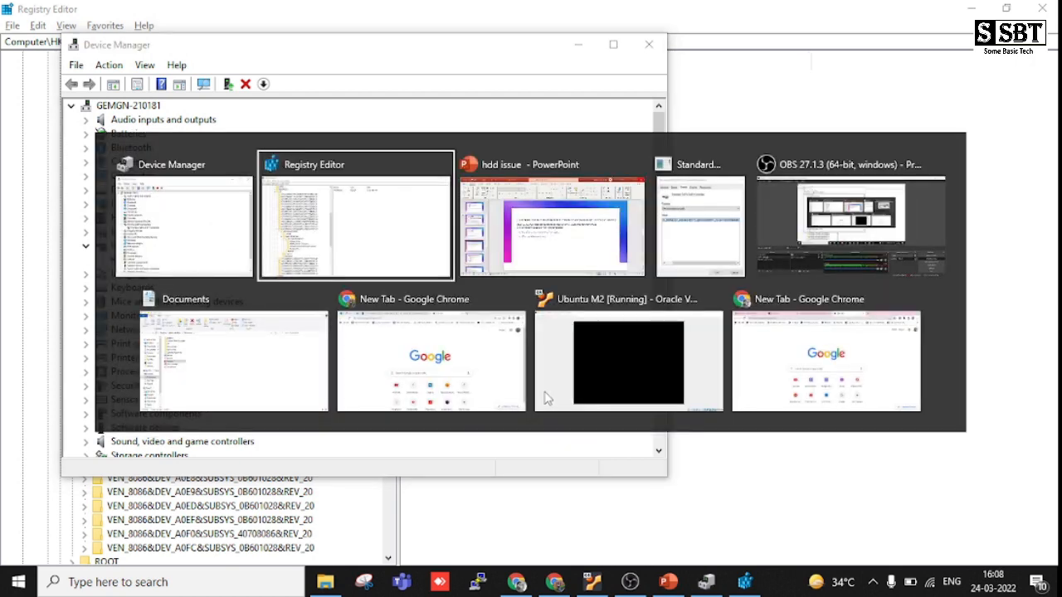
key(alt+Tab)
key(alt+Tab)
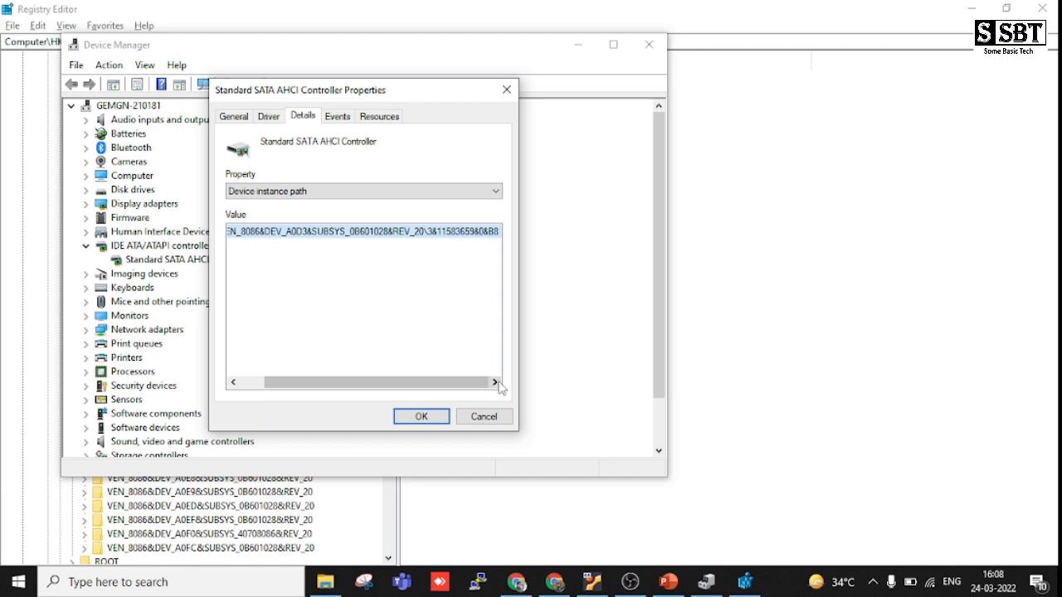
In Registry Editor, set MSISupported to 0 in the VEN_8086&DEV_A0D3 controller's MessageSignaledInterruptProperties key, and close the editor.
click(514, 516)
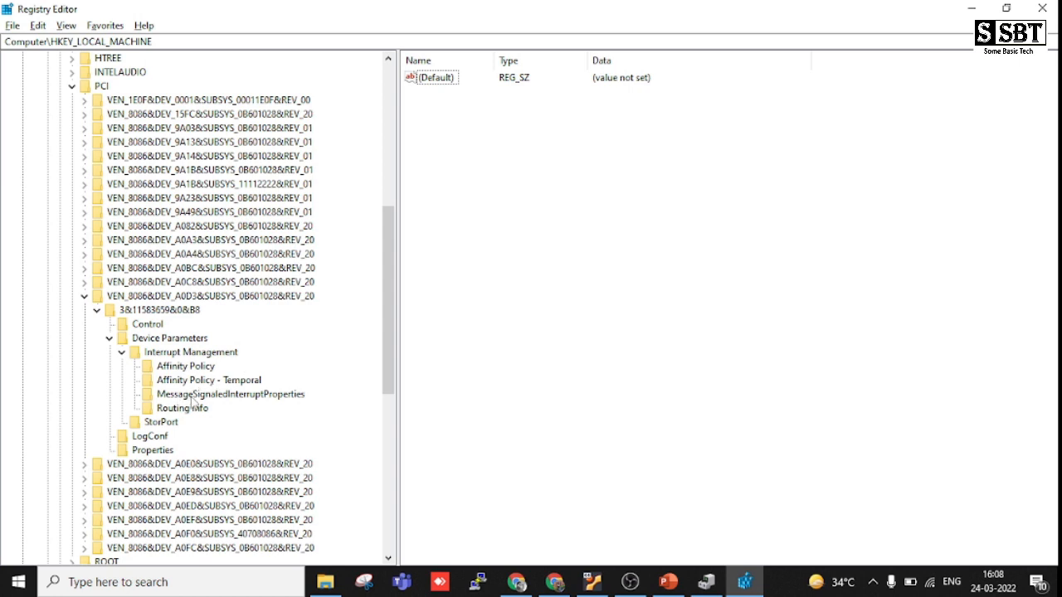
click(181, 399)
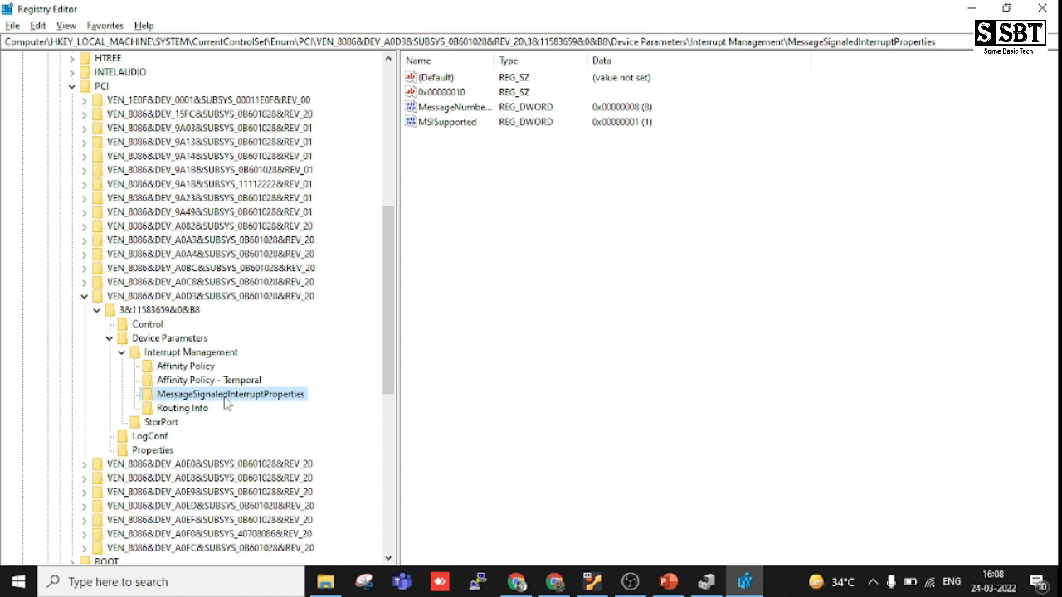
click(435, 125)
right_click(434, 126)
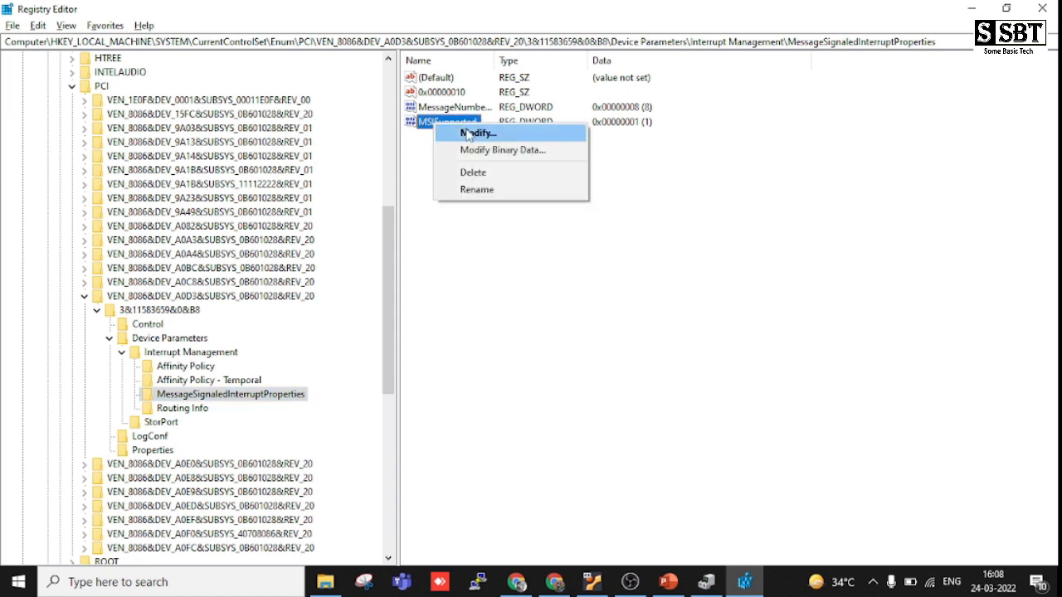
click(473, 133)
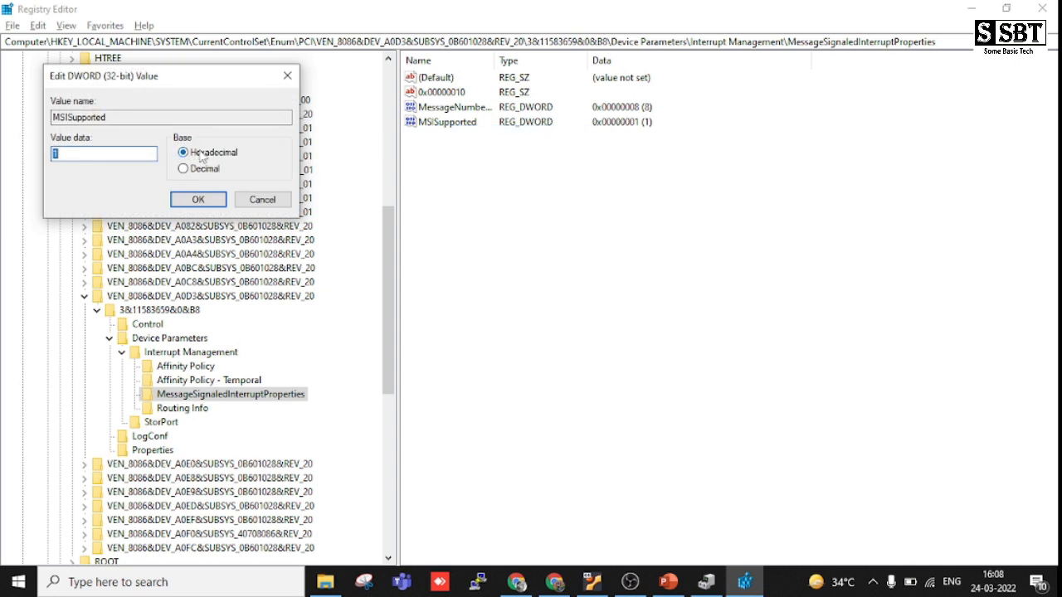
text(0)
click(198, 199)
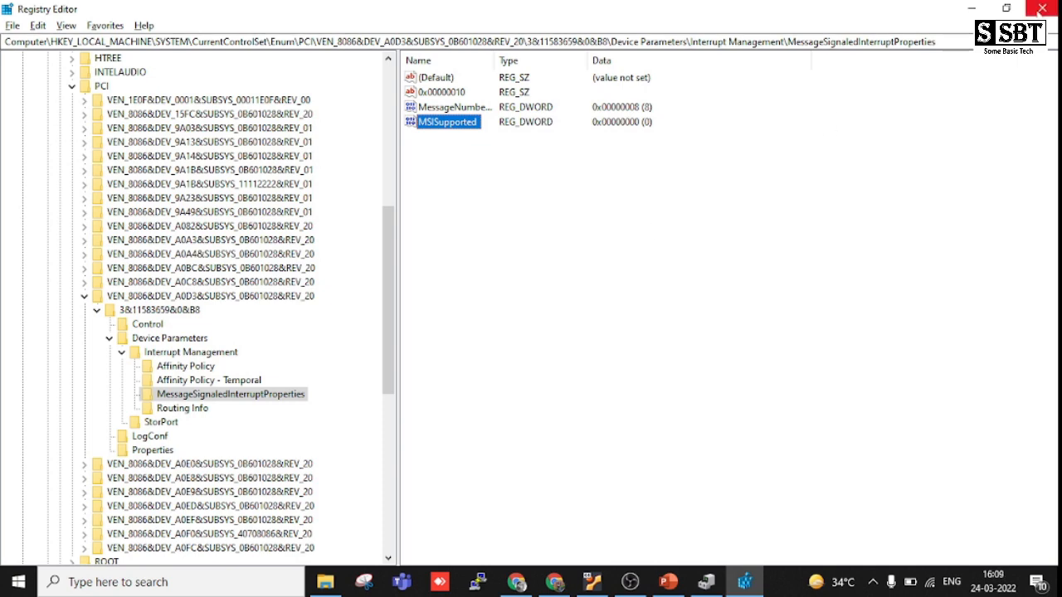
click(1041, 8)
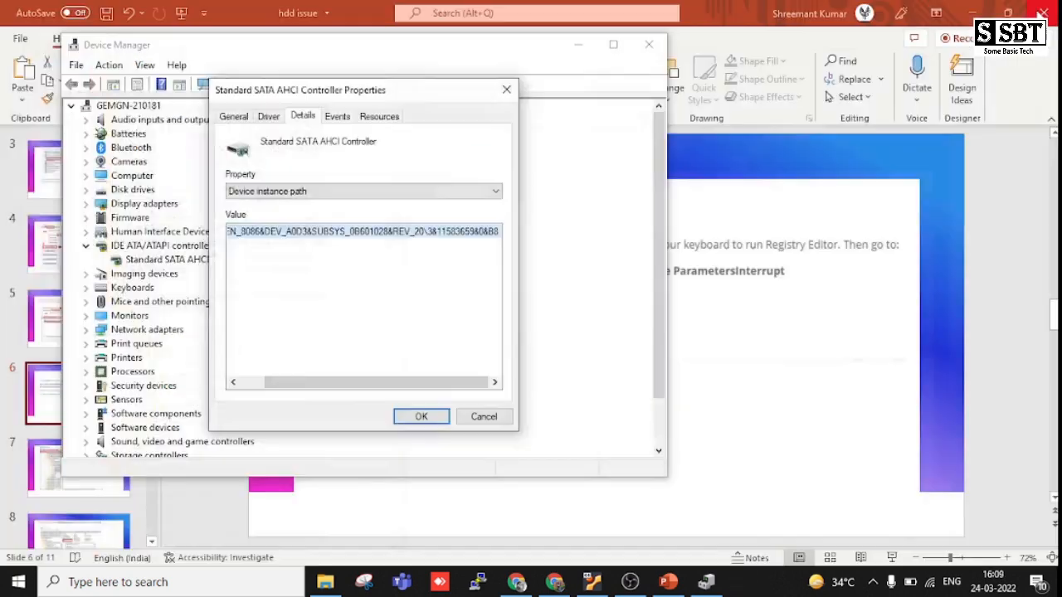
Switch to the hdd issue presentation in PowerPoint and advance from slide 6 through slides 7 and 8 to review the registry instructions.
click(768, 424)
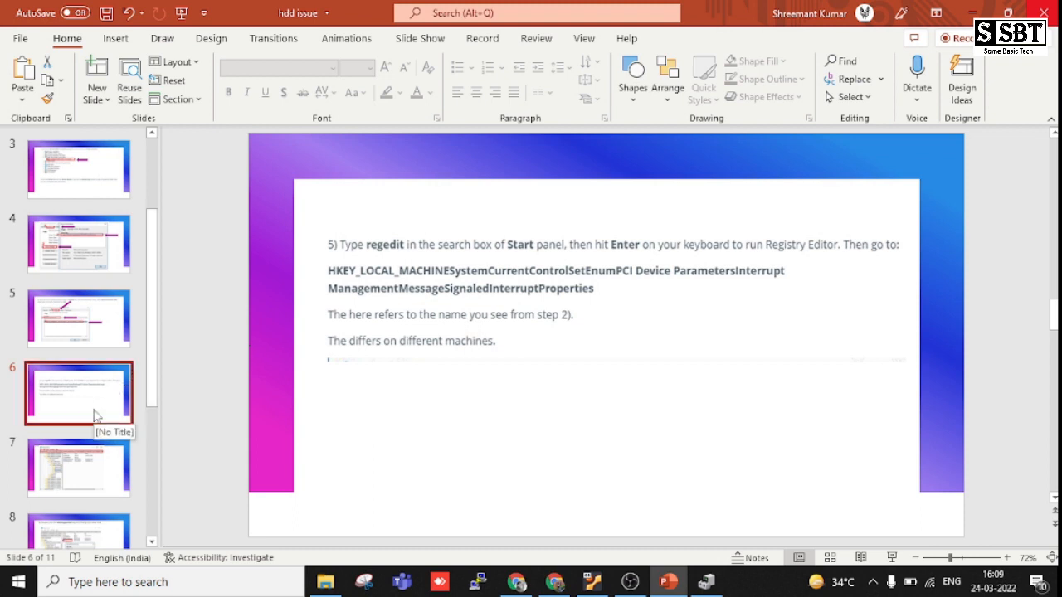
key(Down)
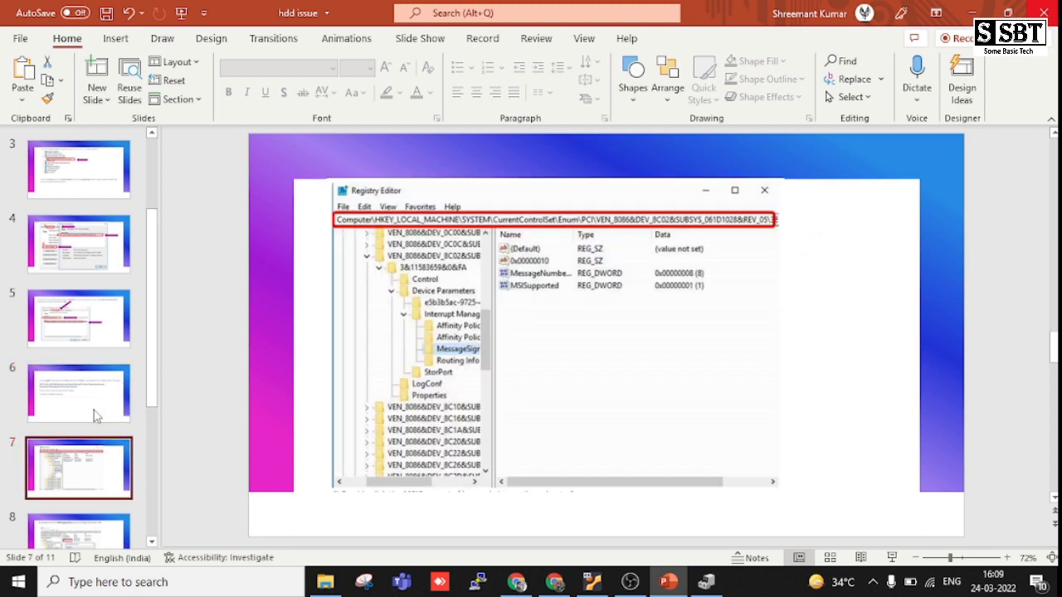
key(Down)
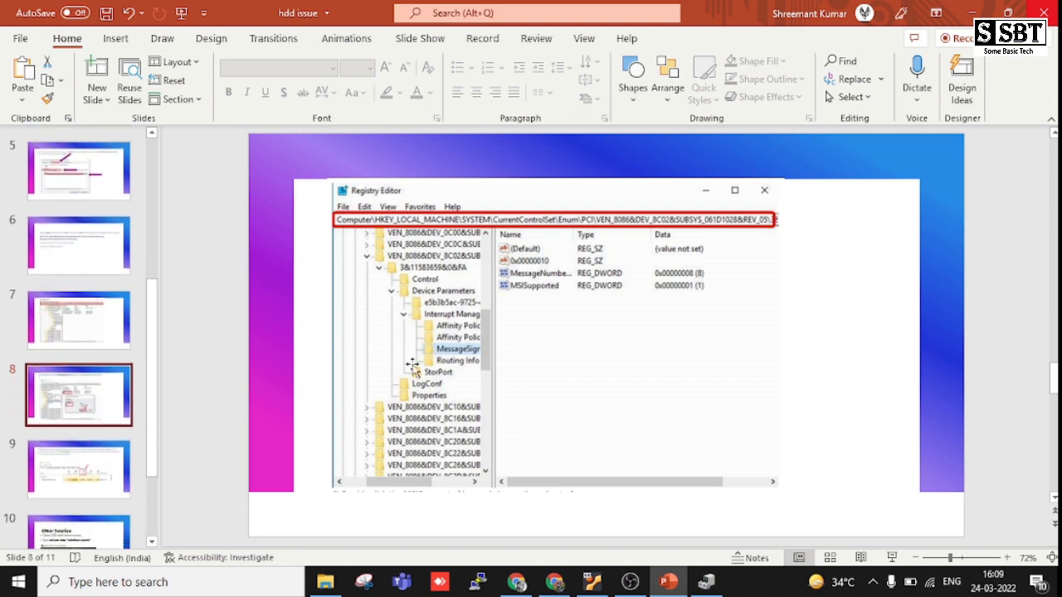